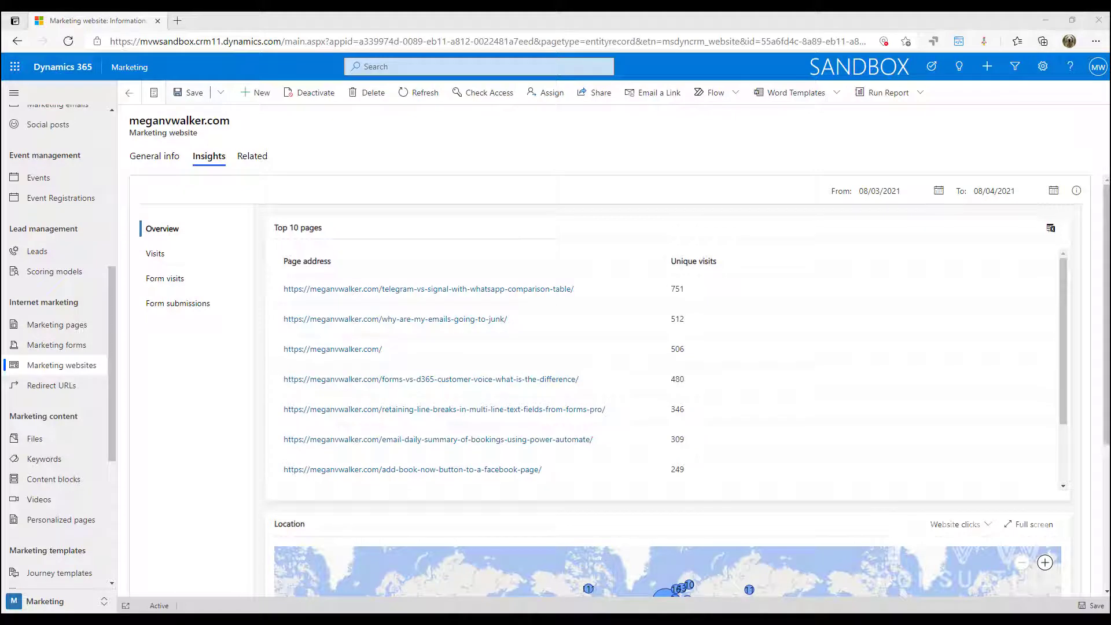
# Review the website's top pages and visitor locations, then bring up the Active redirect URLs list.
pyautogui.scroll(-1, 852, 331)
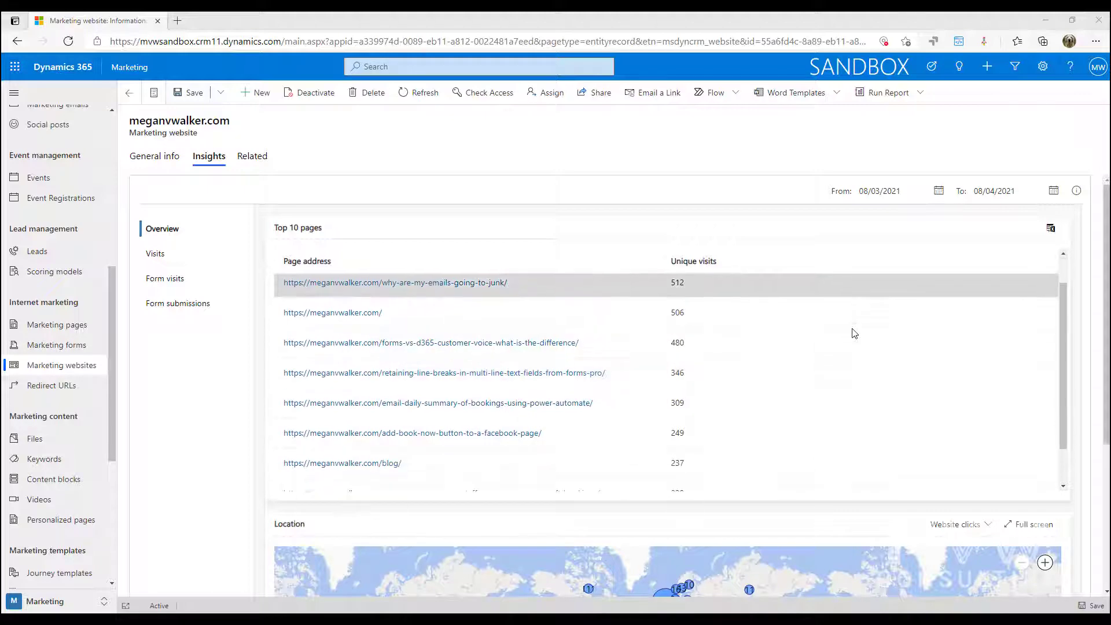
pyautogui.scroll(-2, 855, 331)
pyautogui.scroll(-4, 1079, 397)
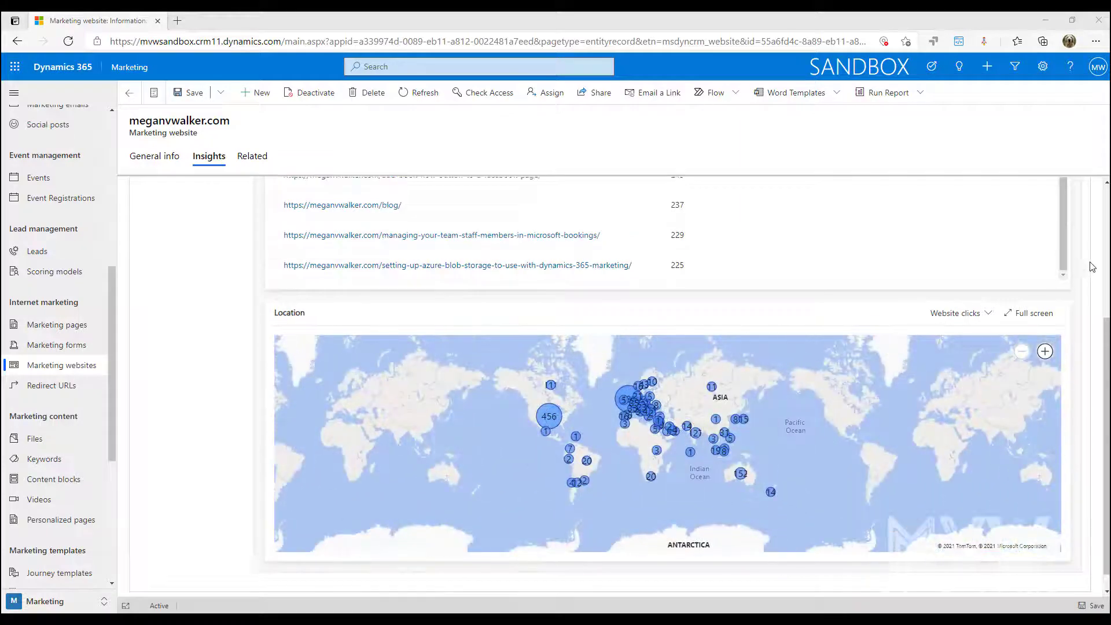
pyautogui.scroll(4, 1091, 267)
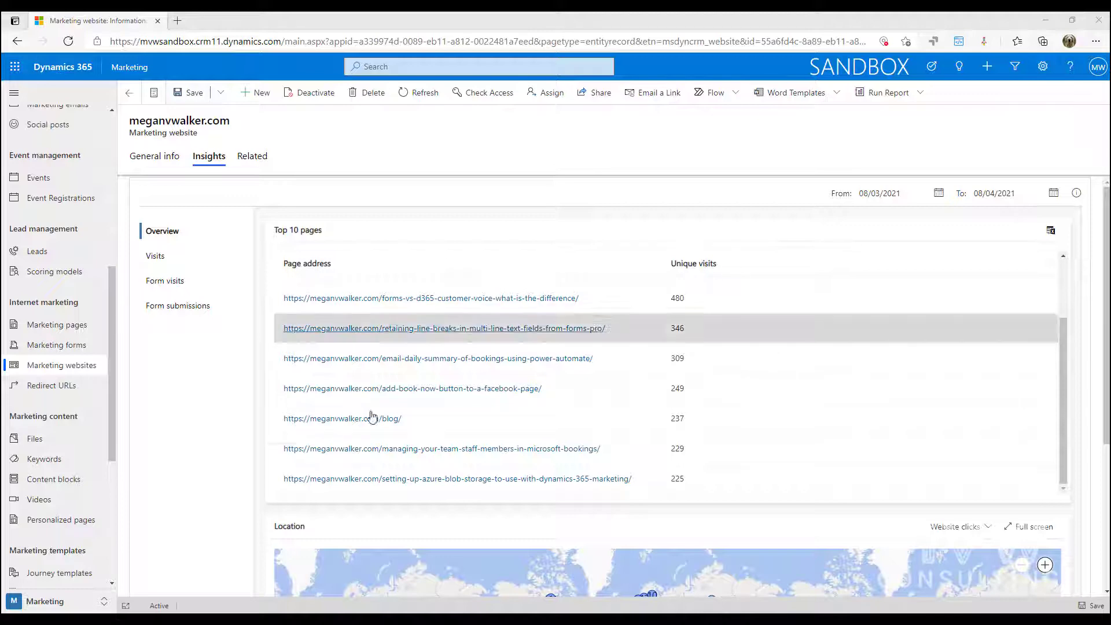
pyautogui.click(50, 386)
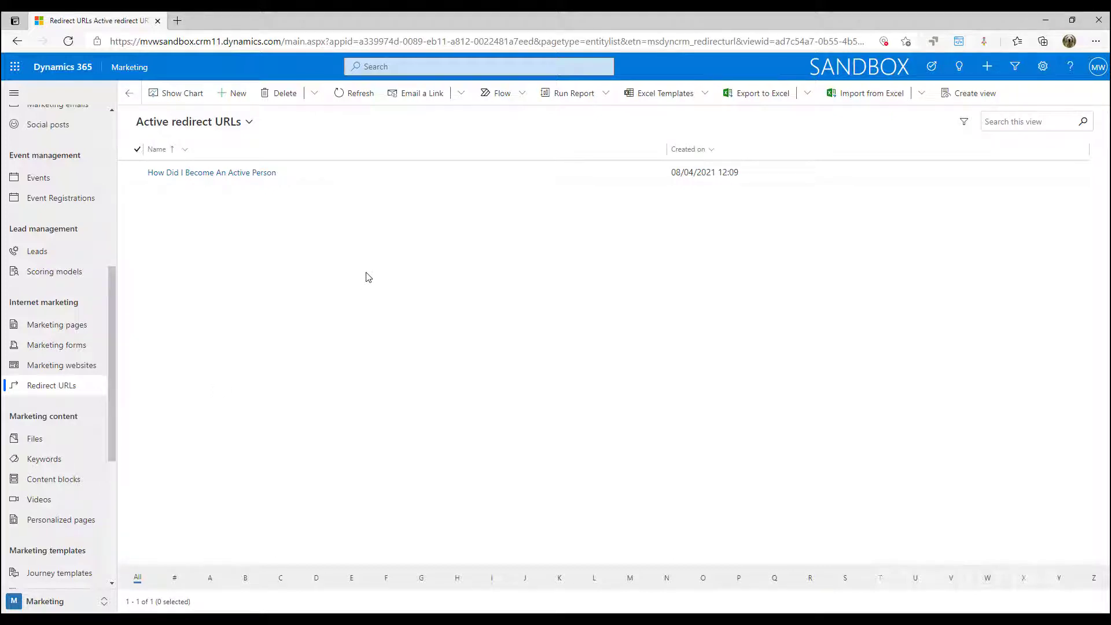
# Start a new redirect URL record with the blog post address pasted as its Original URL.
pyautogui.click(236, 94)
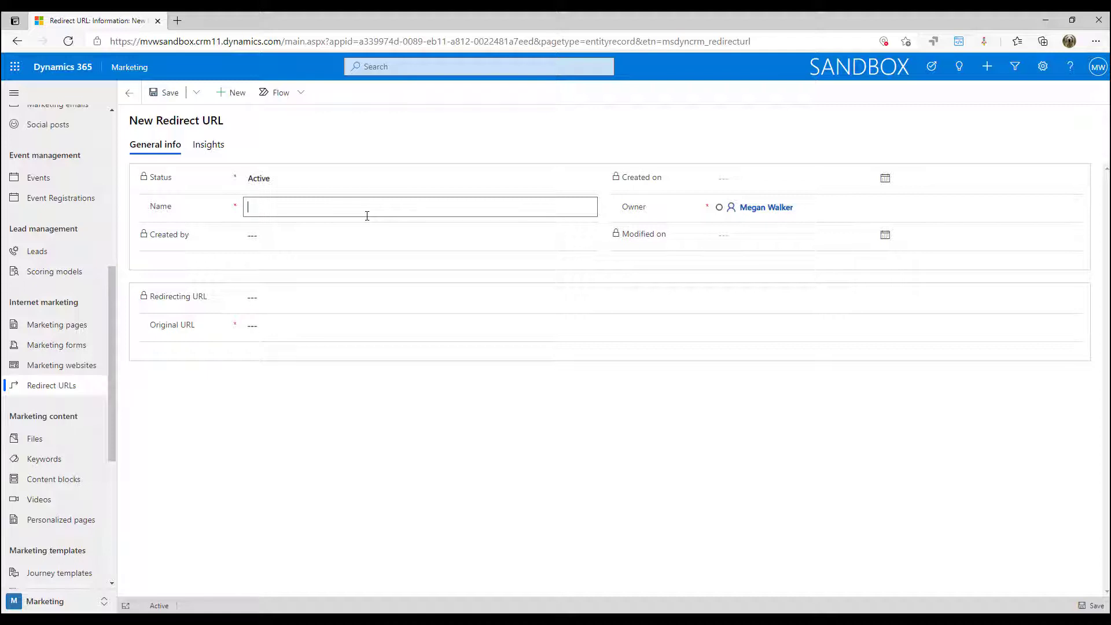
pyautogui.click(342, 329)
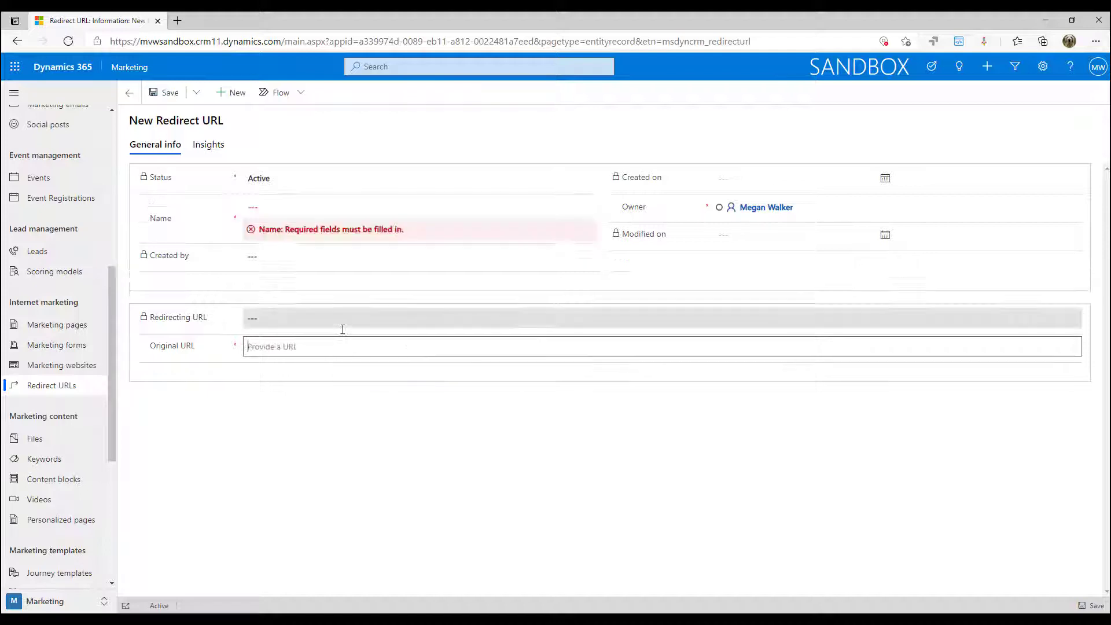
pyautogui.write('https://meganvwalker.com/the-a-to-z-of-dynamics-365-marketing/')
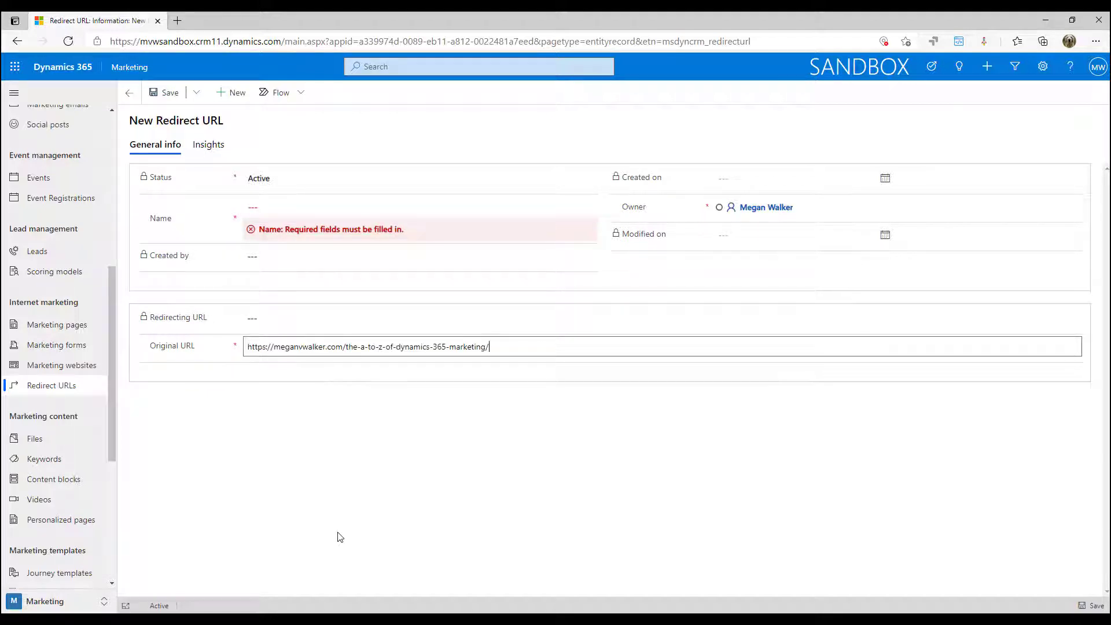
pyautogui.click(340, 537)
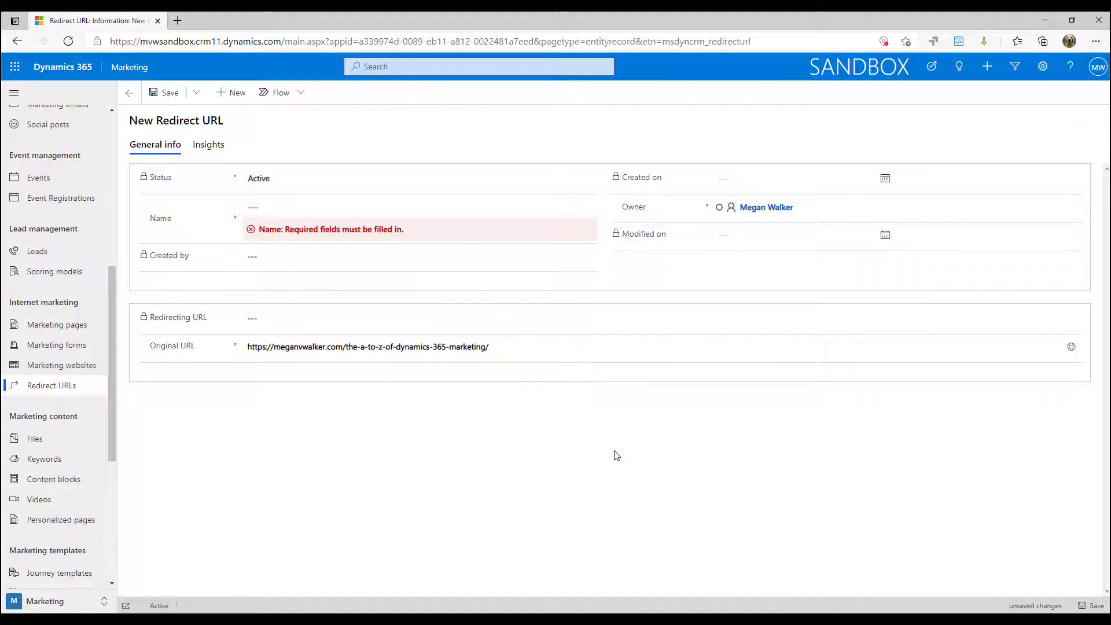
# Name the record 'The A to Z of Marketing' and paste the original URL into a new tab.
pyautogui.click(268, 207)
pyautogui.write('T')
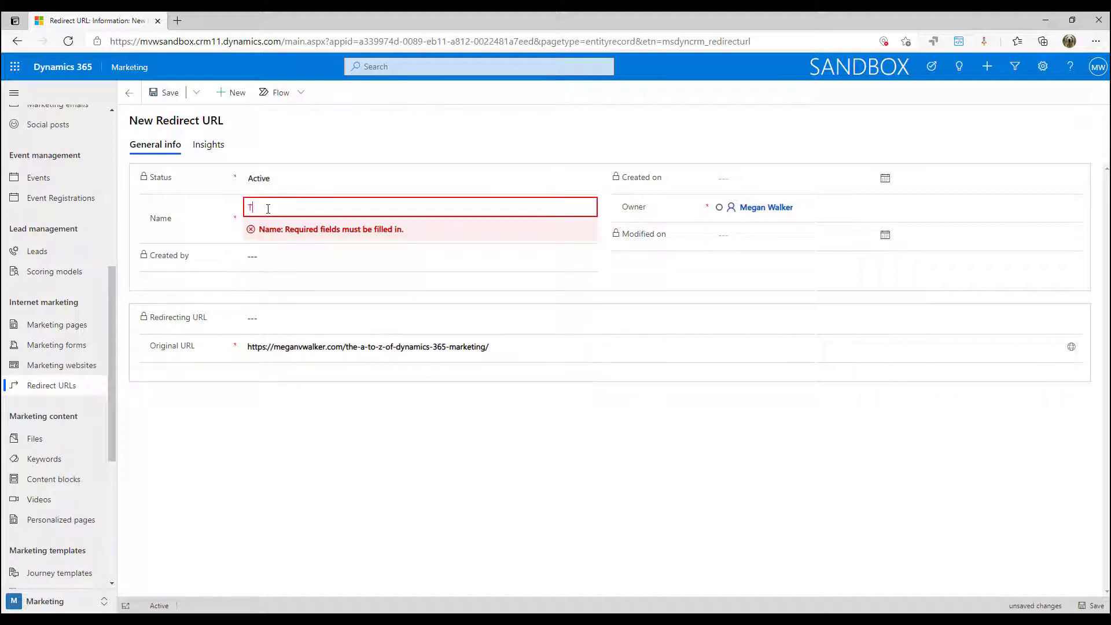
pyautogui.write('he A to Z')
pyautogui.press('BackSpace')
pyautogui.write('A')
pyautogui.click(385, 210)
pyautogui.write('of Marketing')
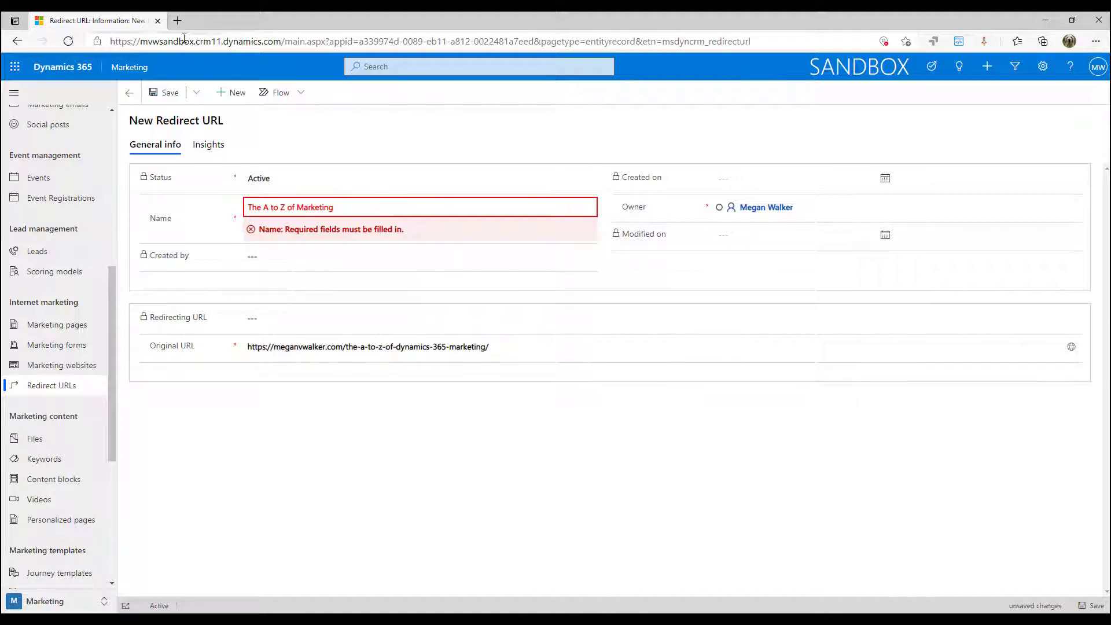
pyautogui.click(178, 21)
pyautogui.write('https://meganvwalker.com/the-a-to-z-of-dynamics-365-marketing/')
# Load the original URL to confirm the A to Z of Dynamics 365 Marketing article, then return to the draft.
pyautogui.press('Return')
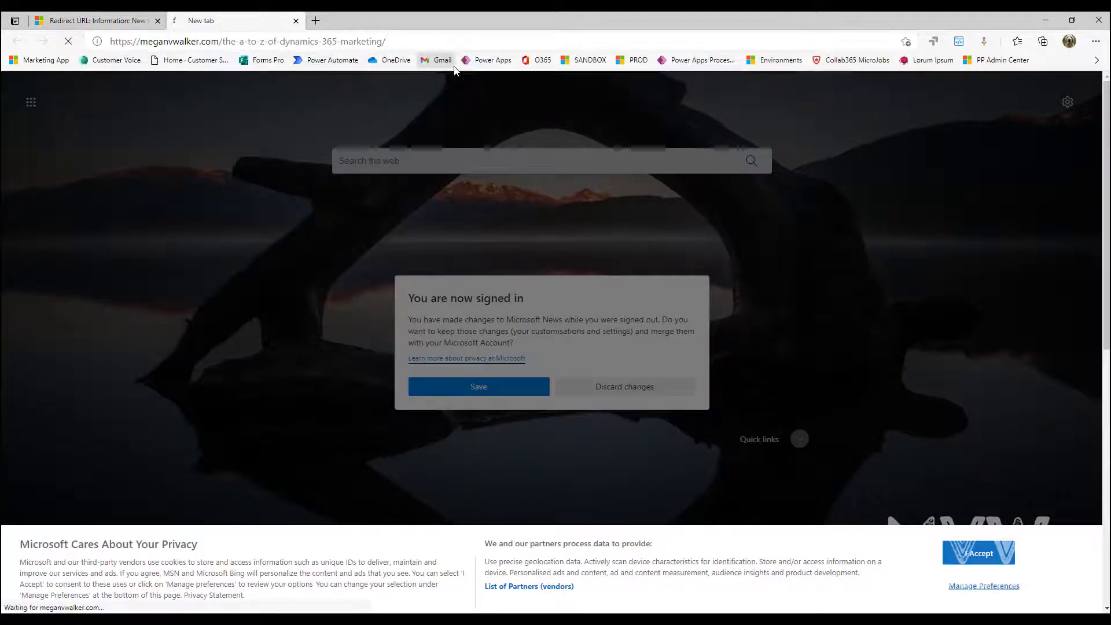
pyautogui.scroll(-15, 453, 337)
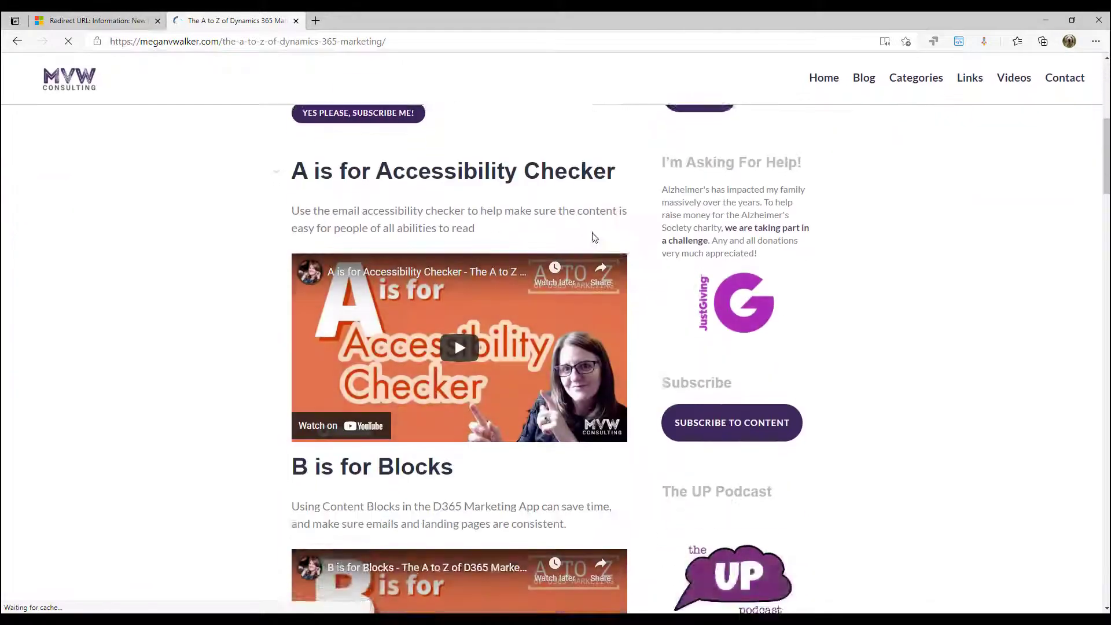
pyautogui.scroll(-4, 454, 492)
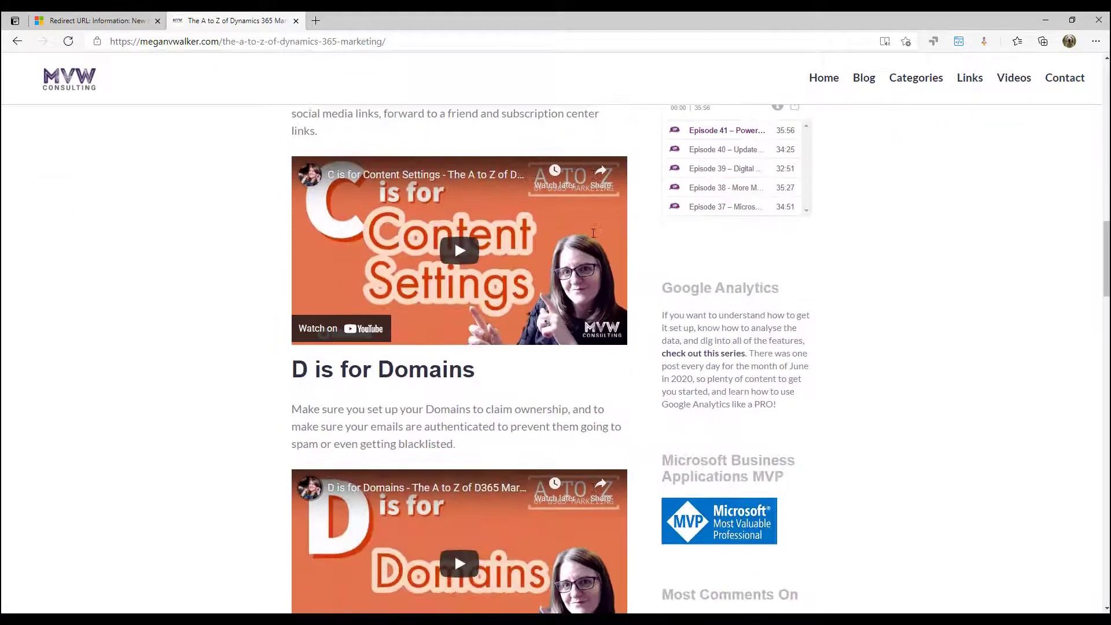
pyautogui.click(98, 22)
pyautogui.click(551, 471)
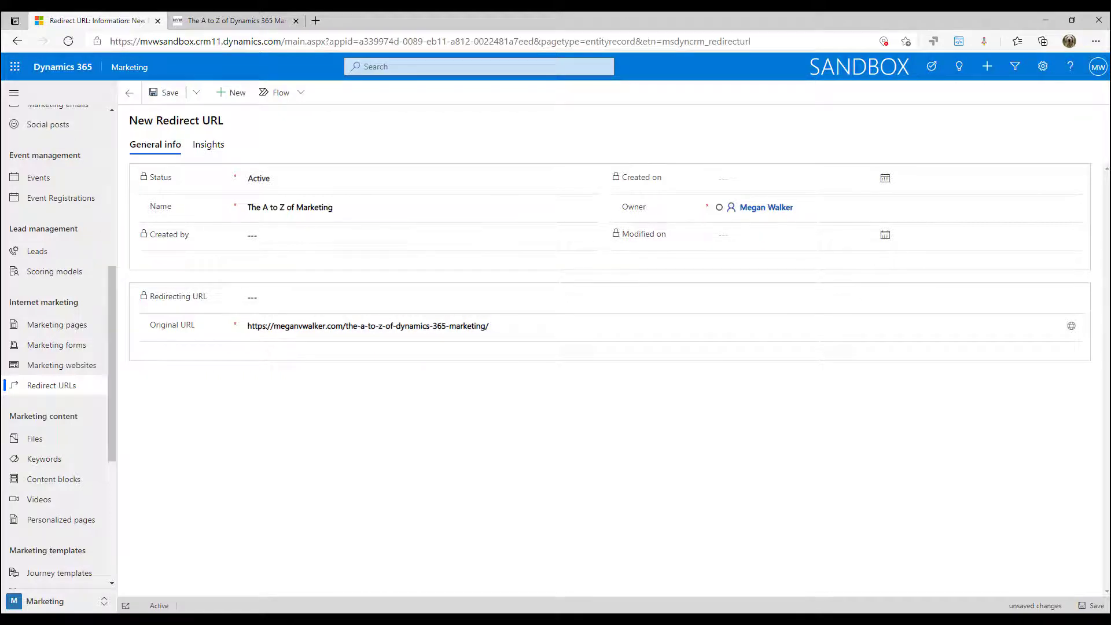
# Save 'The A to Z of Marketing' and open its generated redirecting URL in a new tab.
pyautogui.hotkey('ctrl', 's')
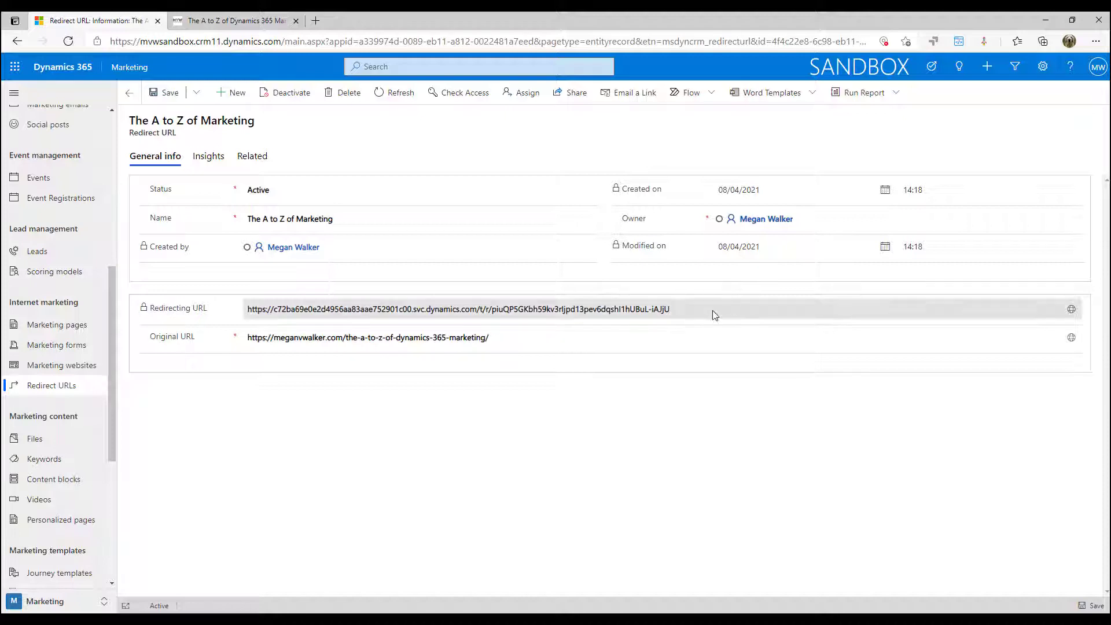
pyautogui.moveTo(669, 309); pyautogui.dragTo(246, 312)
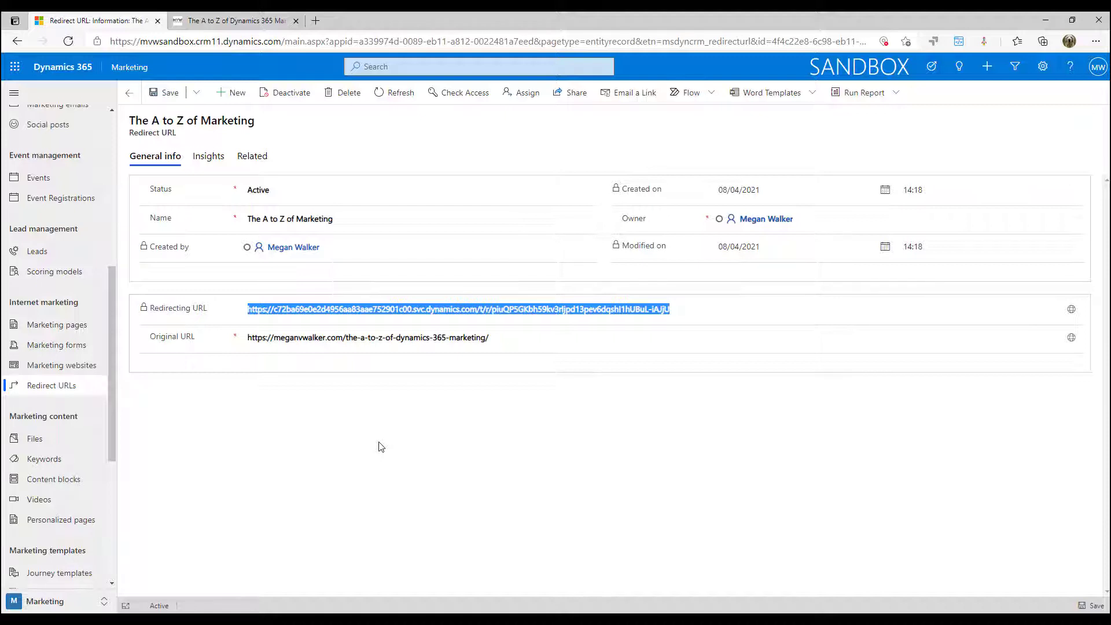
pyautogui.click(1071, 312)
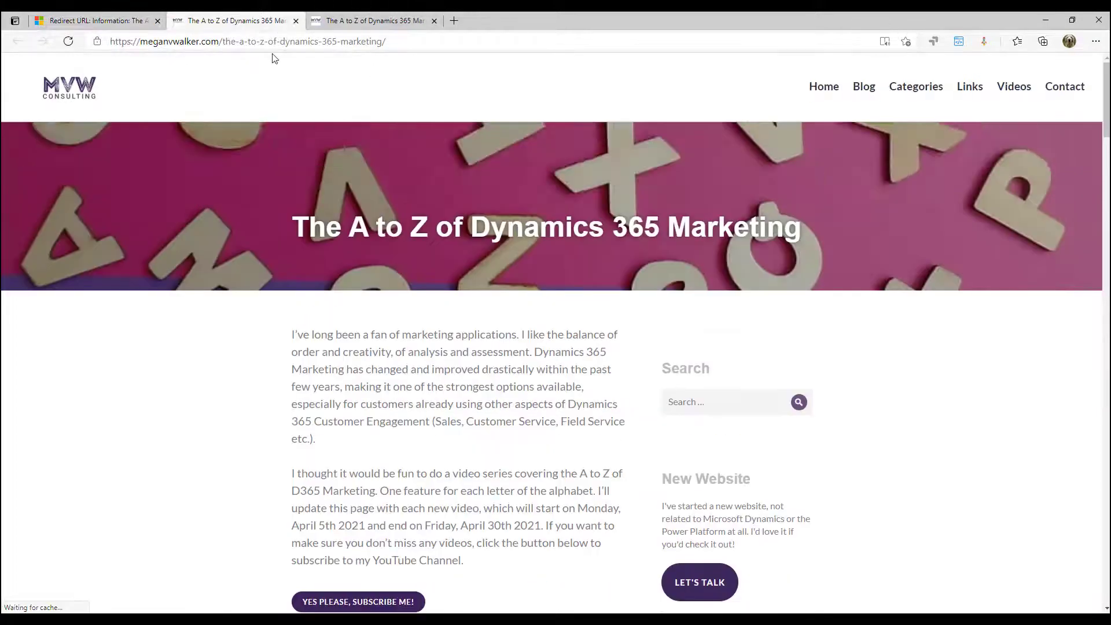
# Load the generated redirecting URL to confirm it redirects, close the duplicate tab, and return to Dynamics.
pyautogui.click(448, 42)
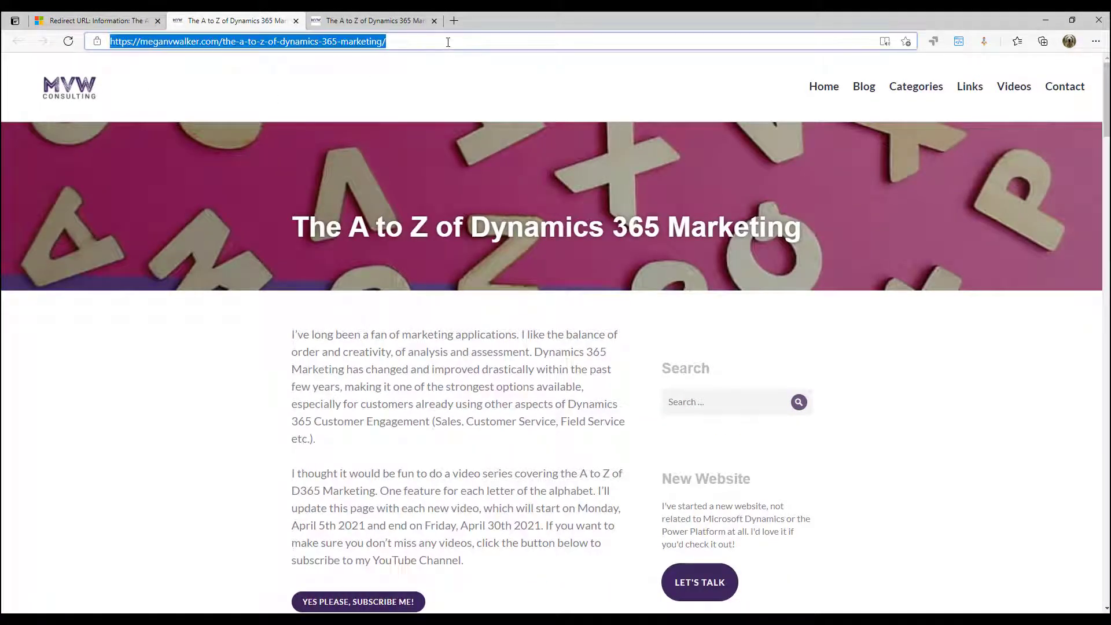
pyautogui.write('https://c72ba69e0e2d4956aa83aae752901c00.svc.dynamics.com/t/r/piuQP5GKbh59kv3rIjpd13pev6dqshI1hUBuL-iAJjU')
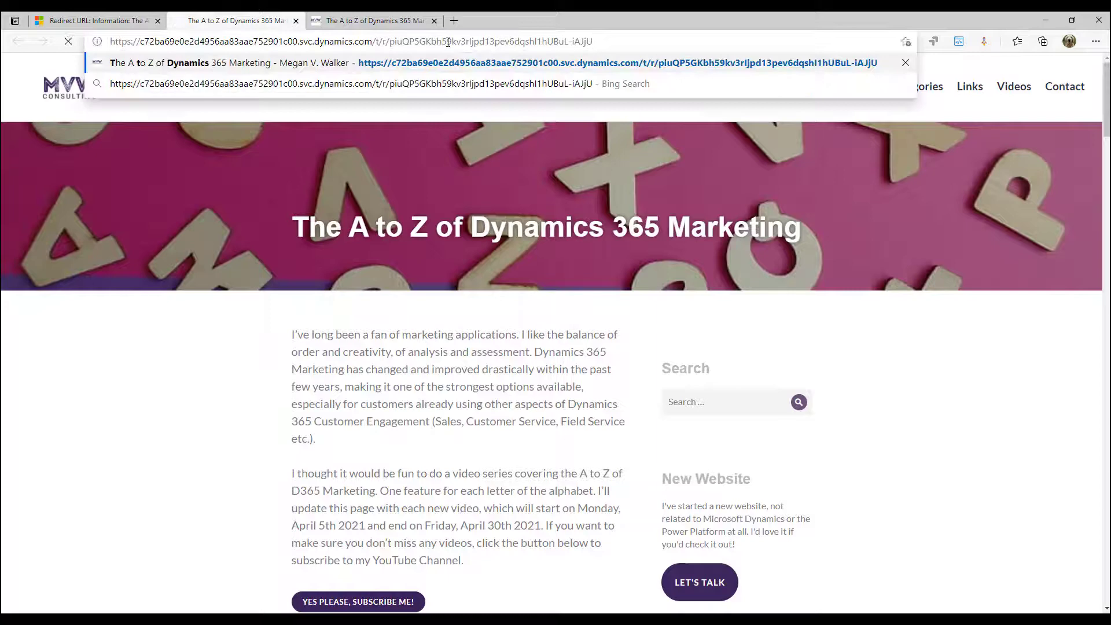
pyautogui.press('Return')
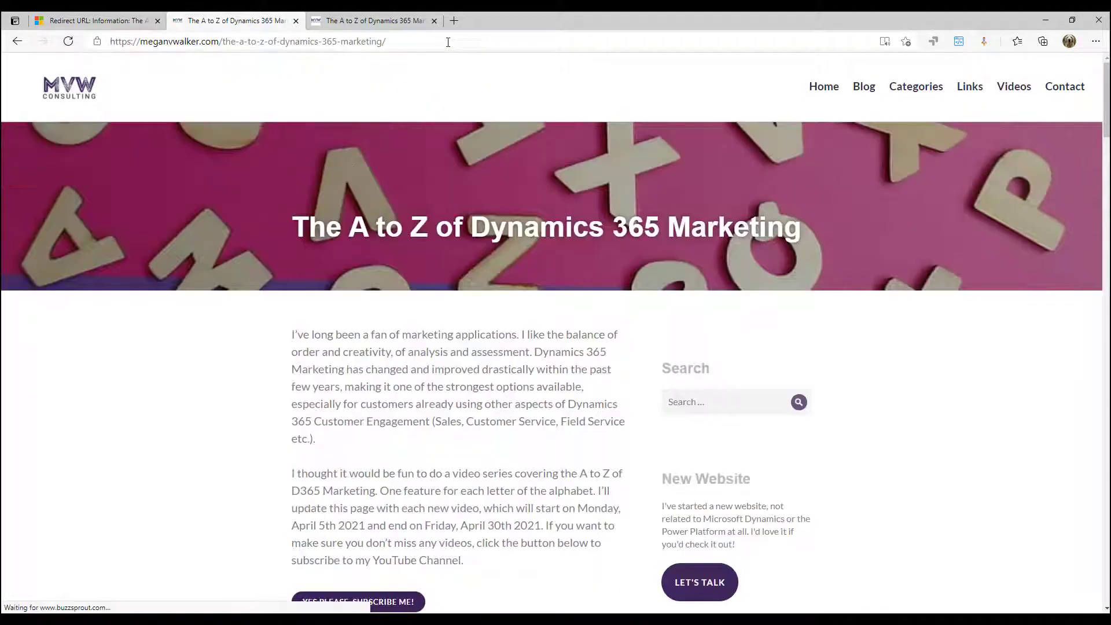
pyautogui.click(434, 21)
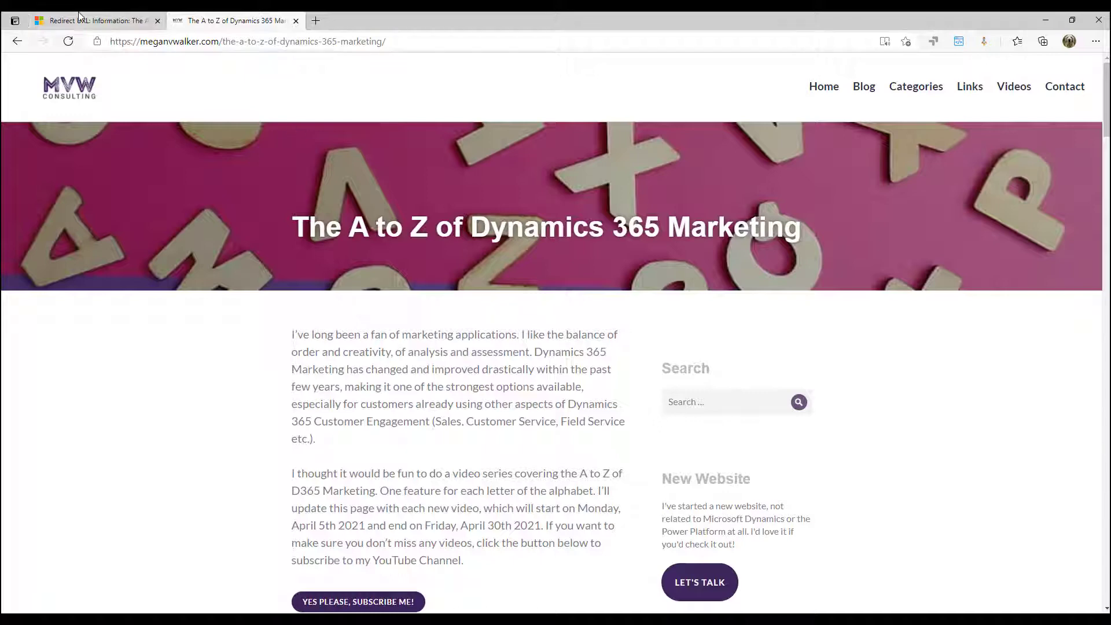
pyautogui.hotkey('ctrl', 'shift', 'Tab')
# Open the 'How Did I Become An Active Person' redirect record and copy its redirecting URL.
pyautogui.click(41, 387)
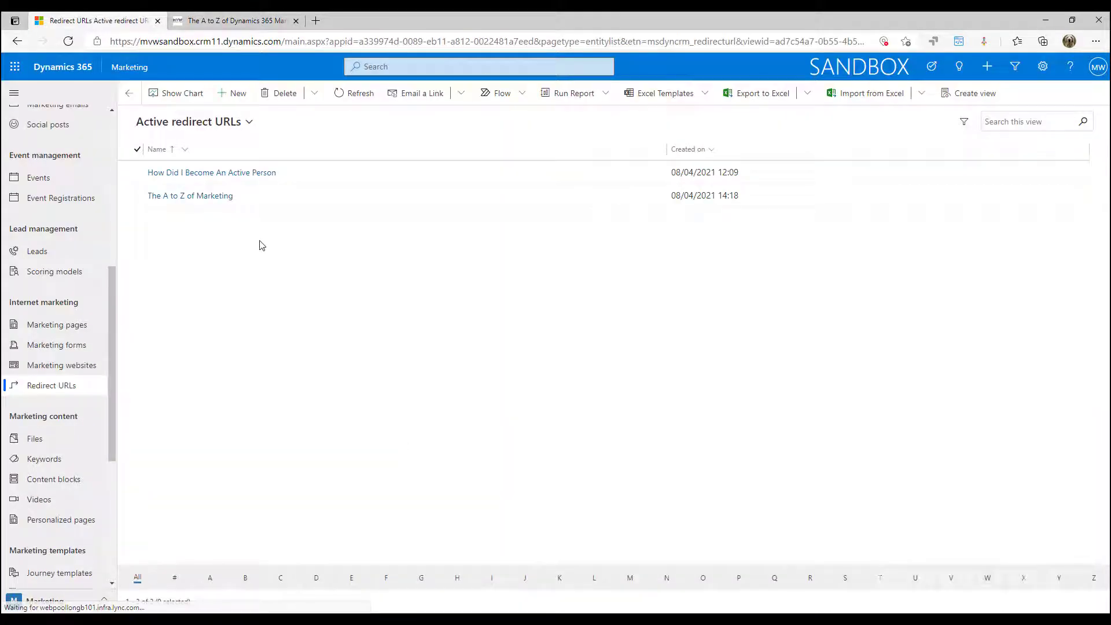
pyautogui.click(238, 174)
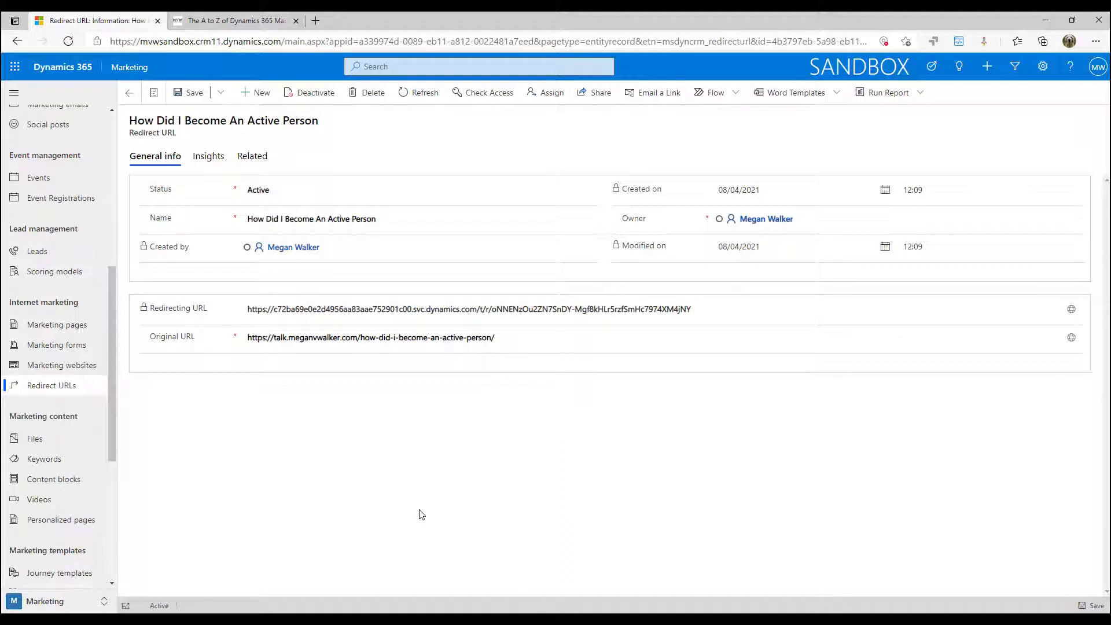
pyautogui.moveTo(691, 310); pyautogui.dragTo(248, 318)
pyautogui.hotkey('ctrl', 'c')
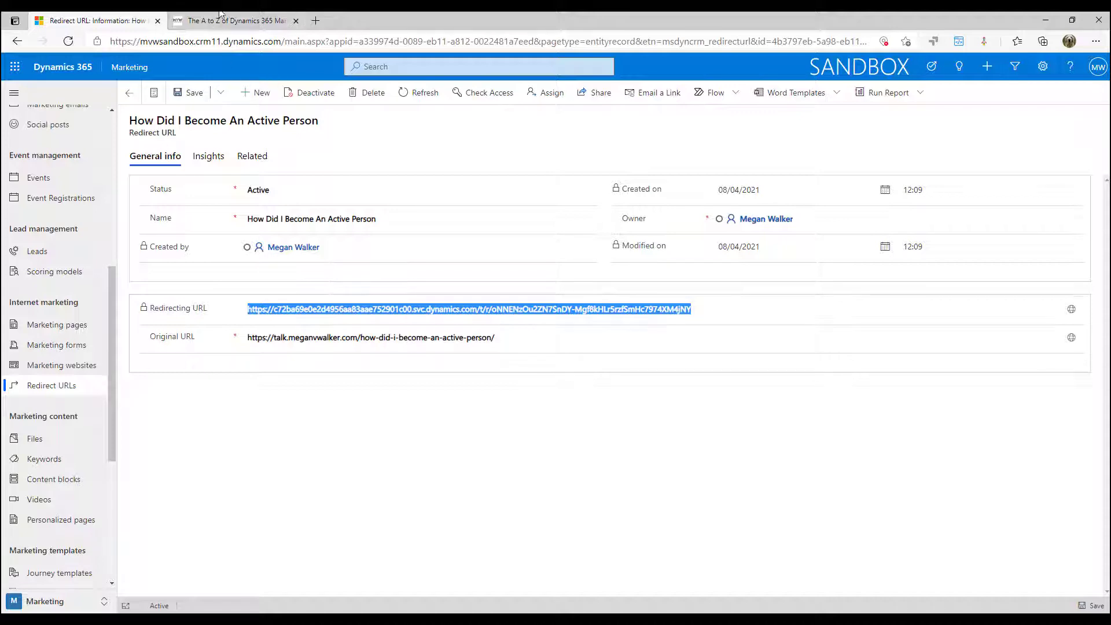
# Load the copied redirecting URL in the blog tab to confirm it resolves, then return to the record.
pyautogui.click(239, 21)
pyautogui.click(234, 41)
pyautogui.hotkey('ctrl', 'v')
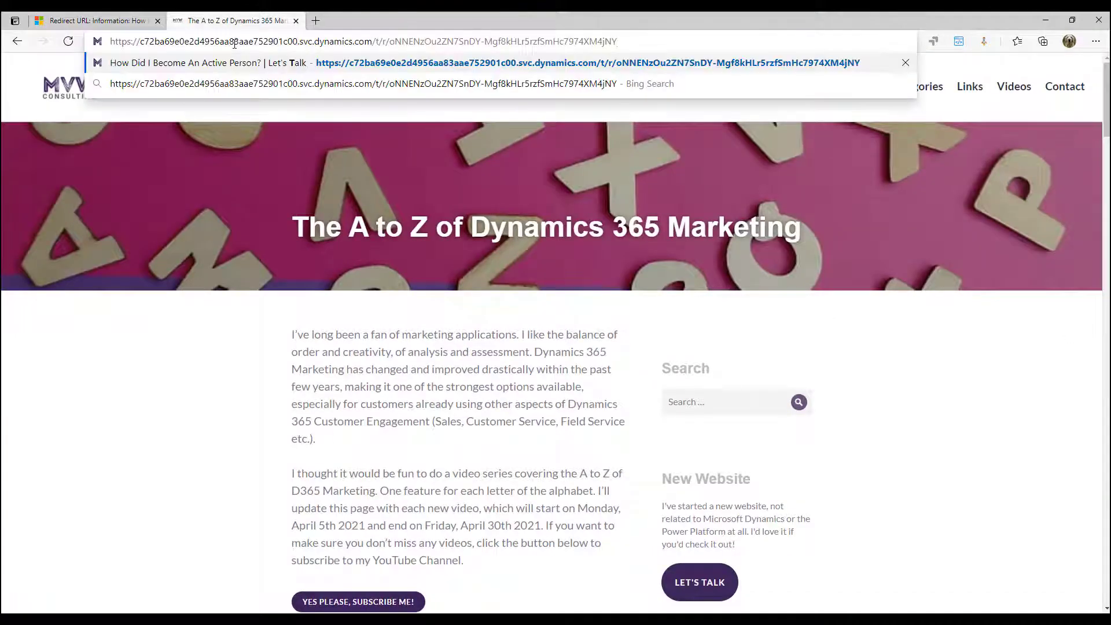
pyautogui.press('Return')
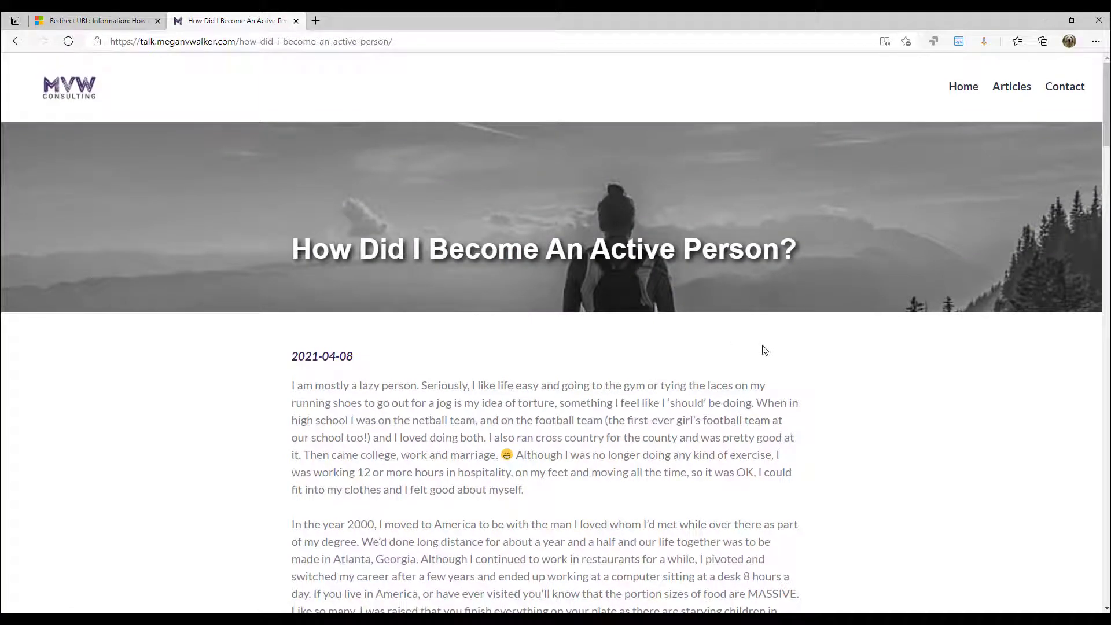
pyautogui.click(80, 23)
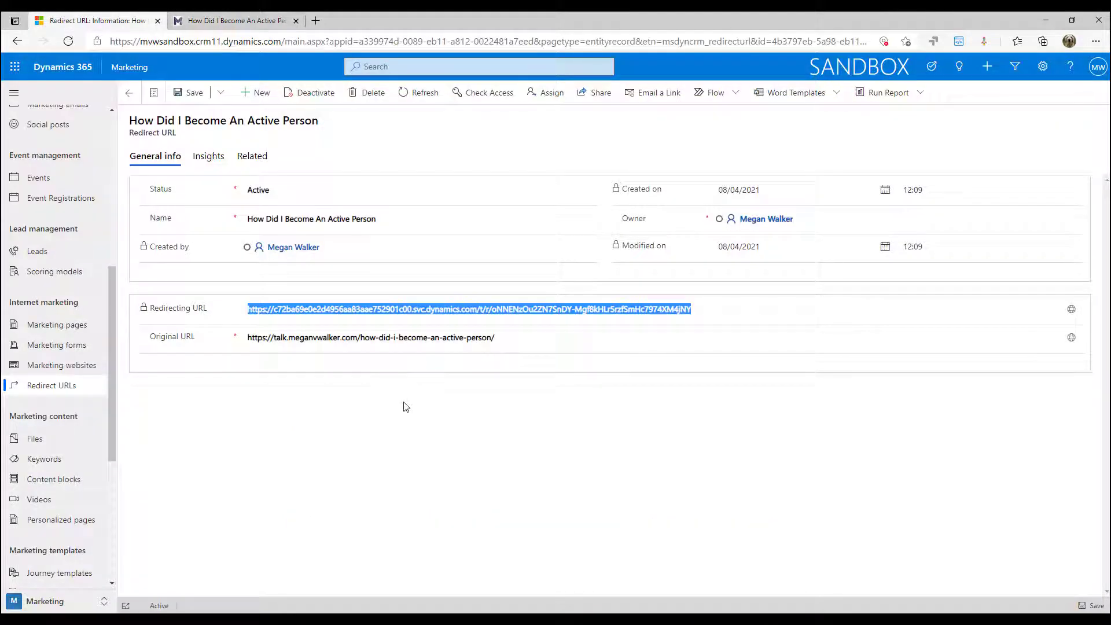
# Open the redirect's insights, check the map's click measures, and scroll through its click timeline.
pyautogui.click(203, 162)
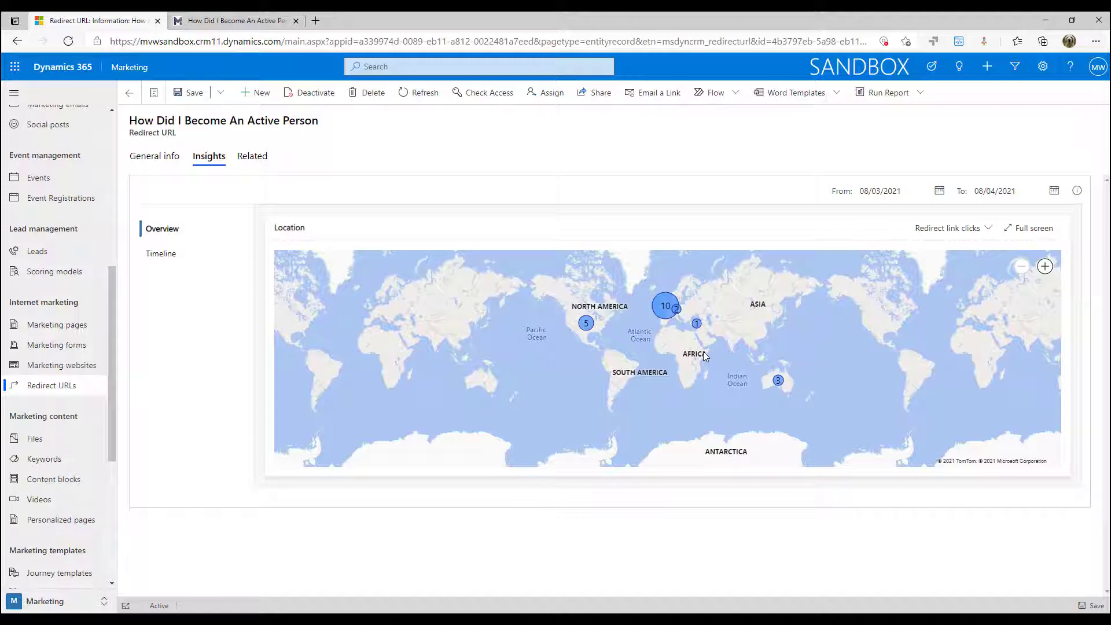
pyautogui.click(985, 230)
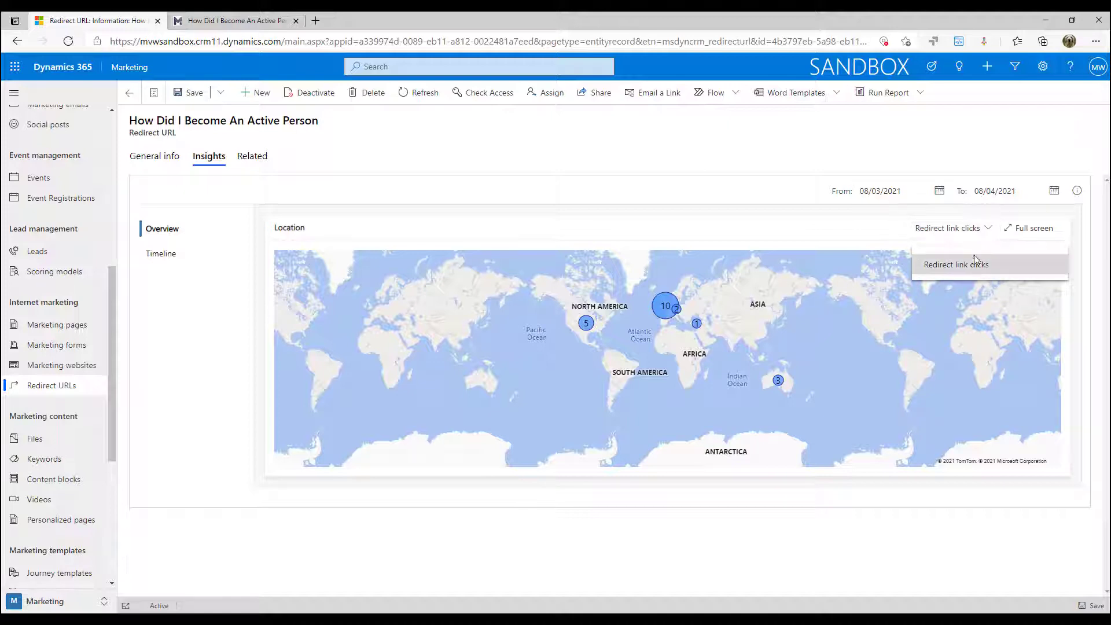
pyautogui.click(161, 259)
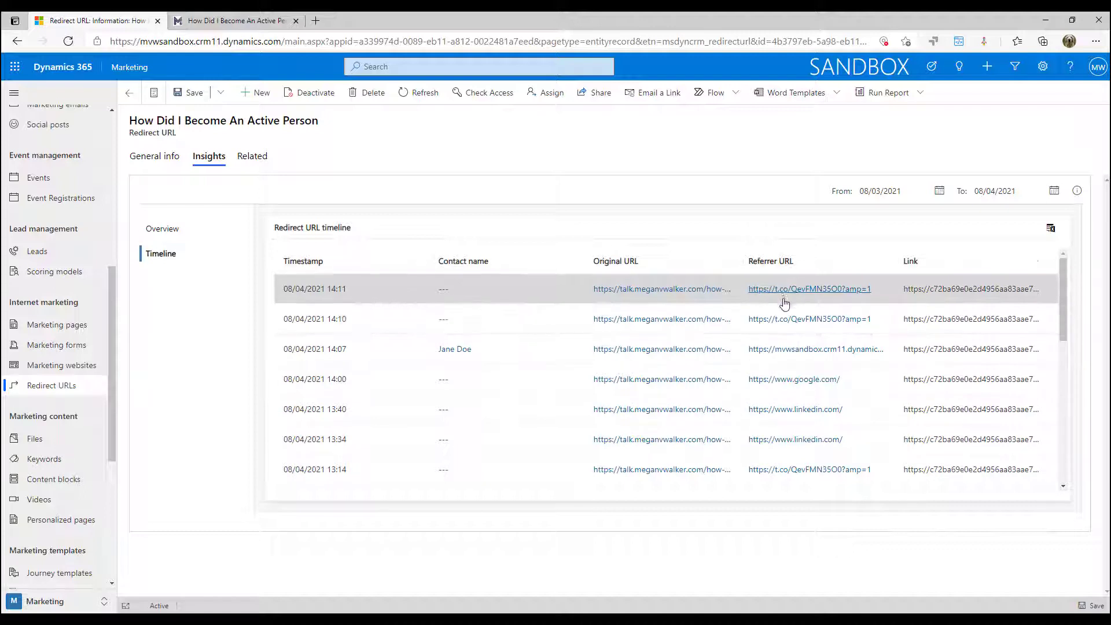
pyautogui.scroll(-1, 809, 327)
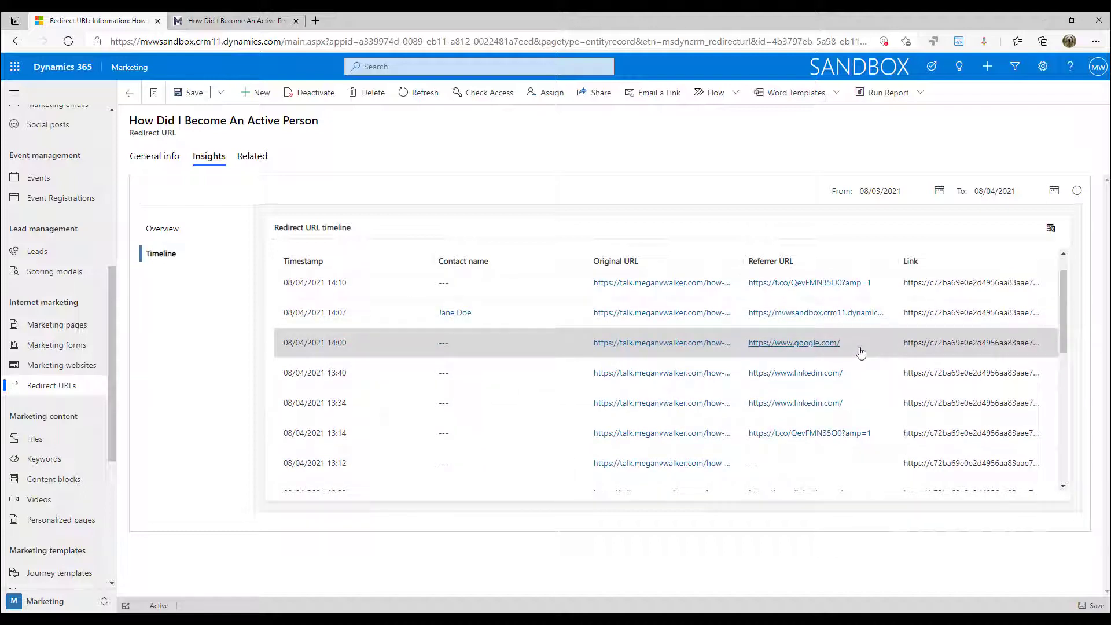
pyautogui.scroll(-2, 861, 349)
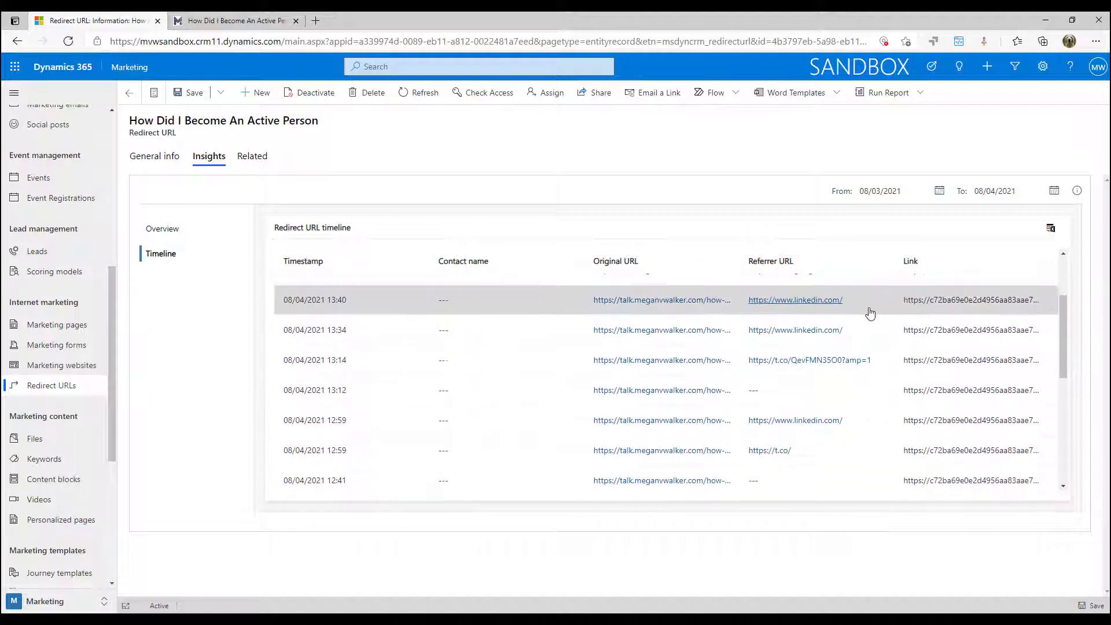
pyautogui.scroll(-5, 870, 324)
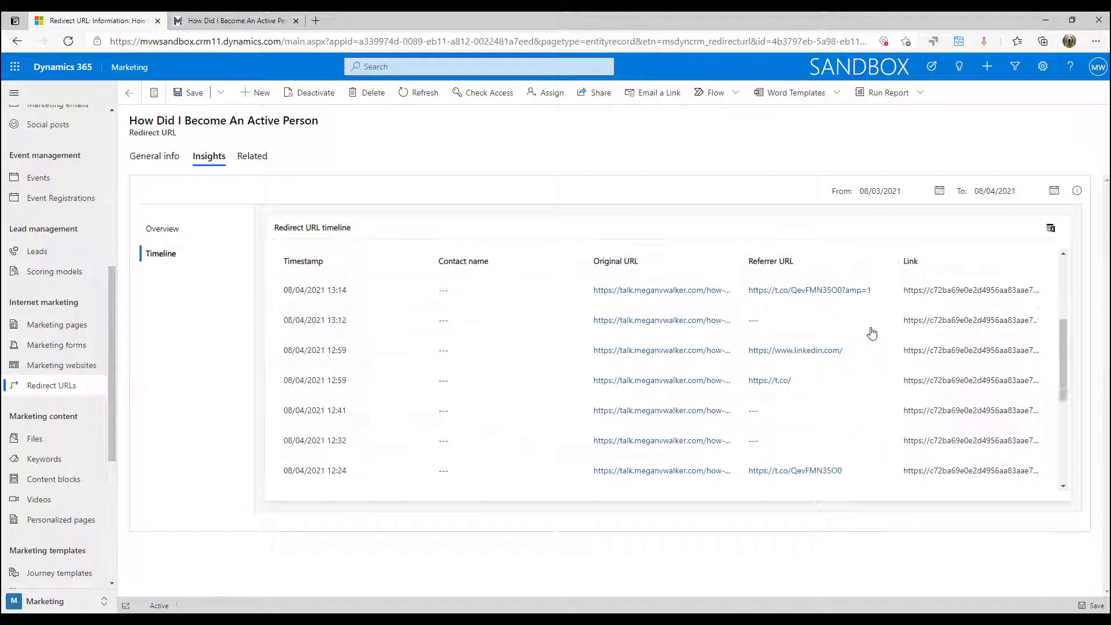
pyautogui.scroll(-3, 872, 333)
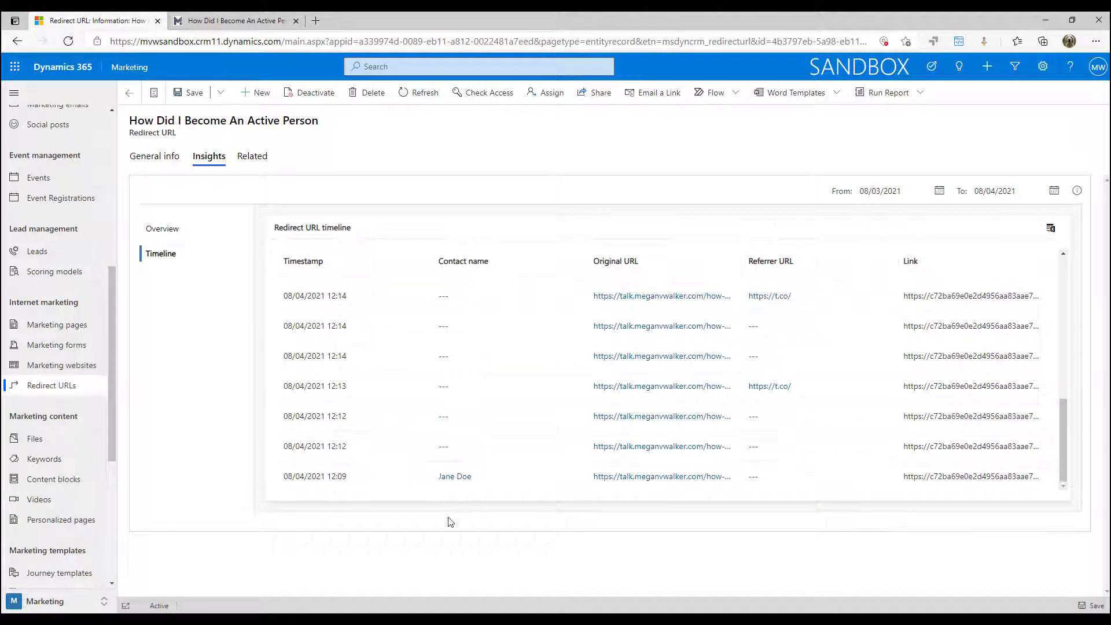
# Open the clicking contact and scroll its interactions timeline showing Redirect URL clicked entries.
pyautogui.click(455, 480)
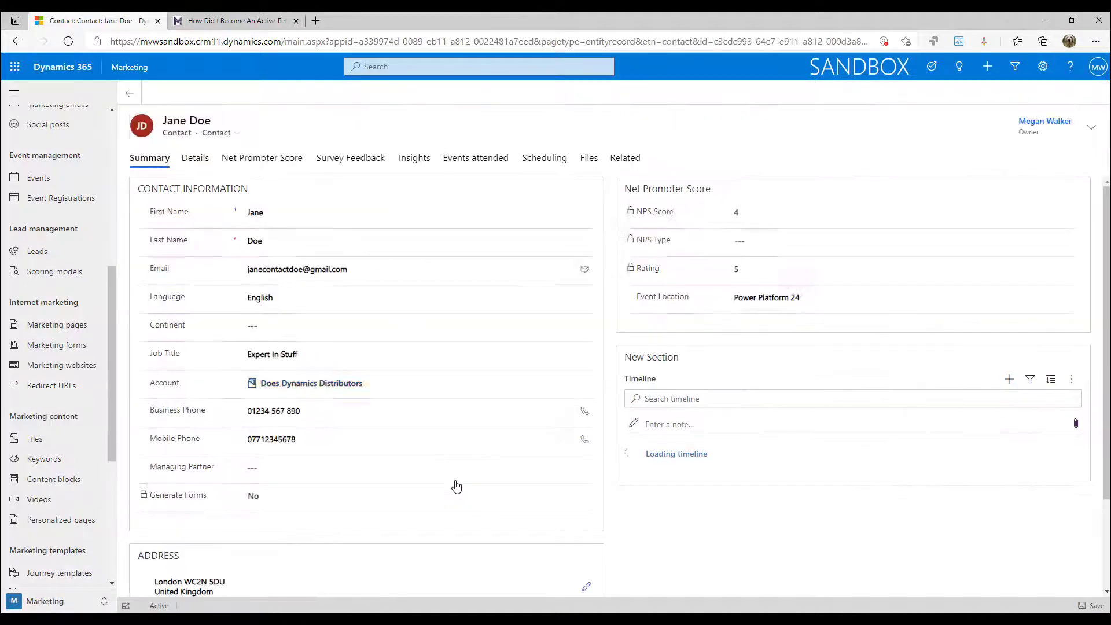
pyautogui.click(414, 158)
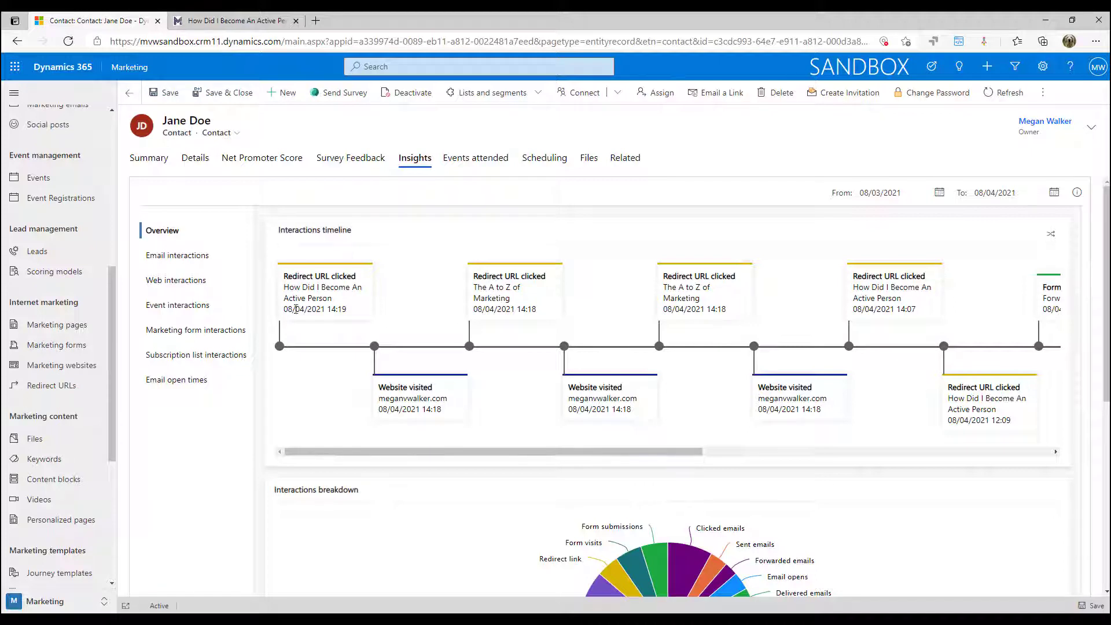
pyautogui.hscroll(4, 694, 301)
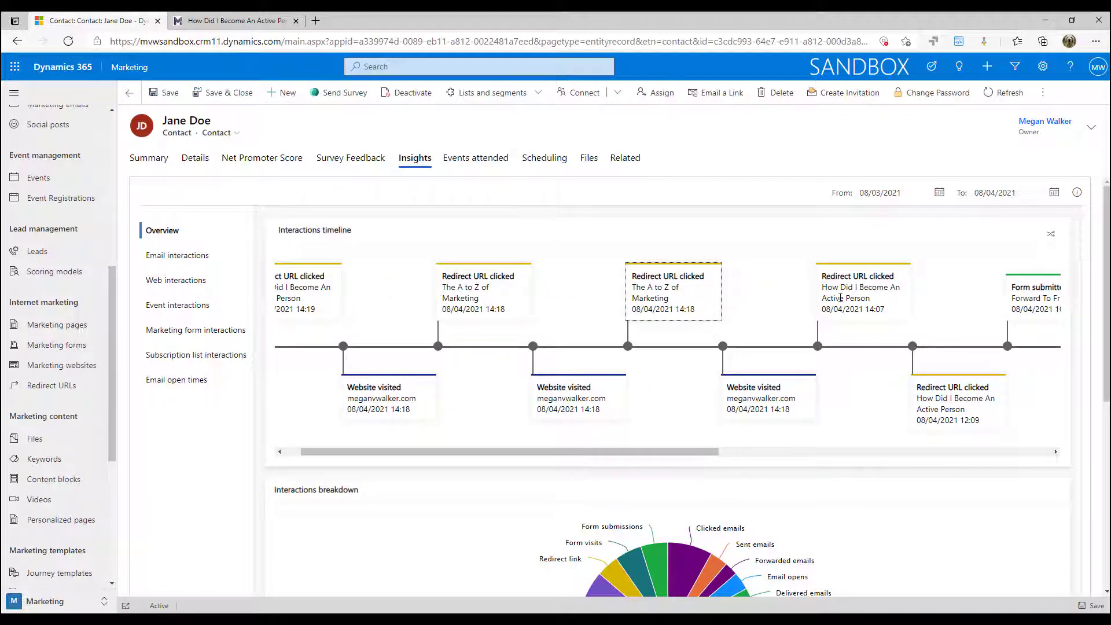
pyautogui.hscroll(2, 771, 401)
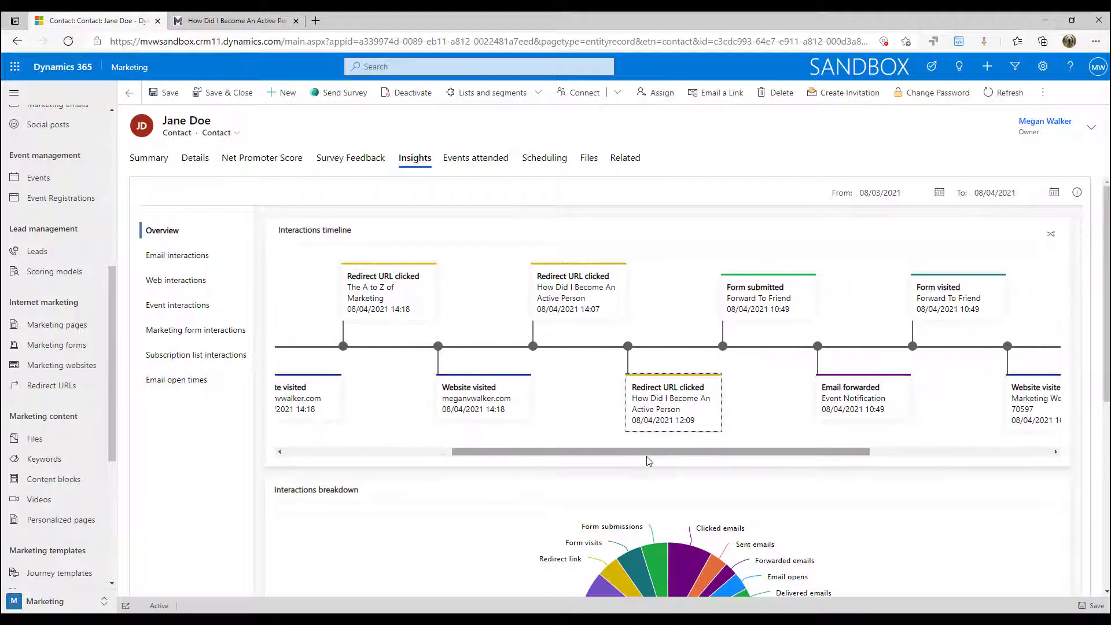